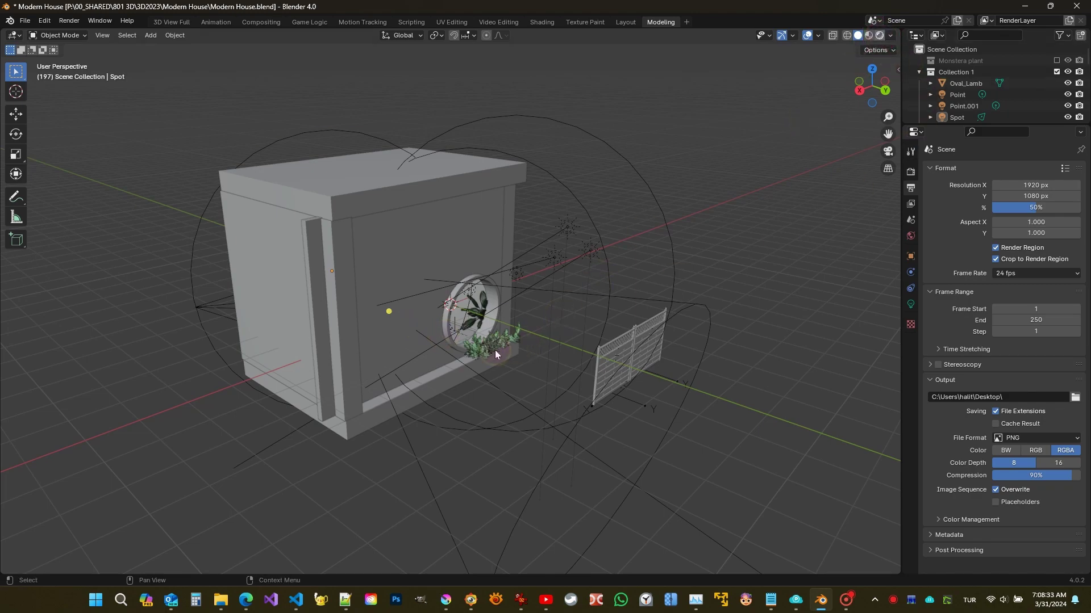
# Show the yellow interior in Rendered shading and view it through the scene camera.
pyautogui.press('z')
pyautogui.moveTo(489, 384); pyautogui.dragTo(649, 373)
pyautogui.scroll(5, 507, 389)
pyautogui.scroll(-3, 507, 389)
pyautogui.press('KP_0')
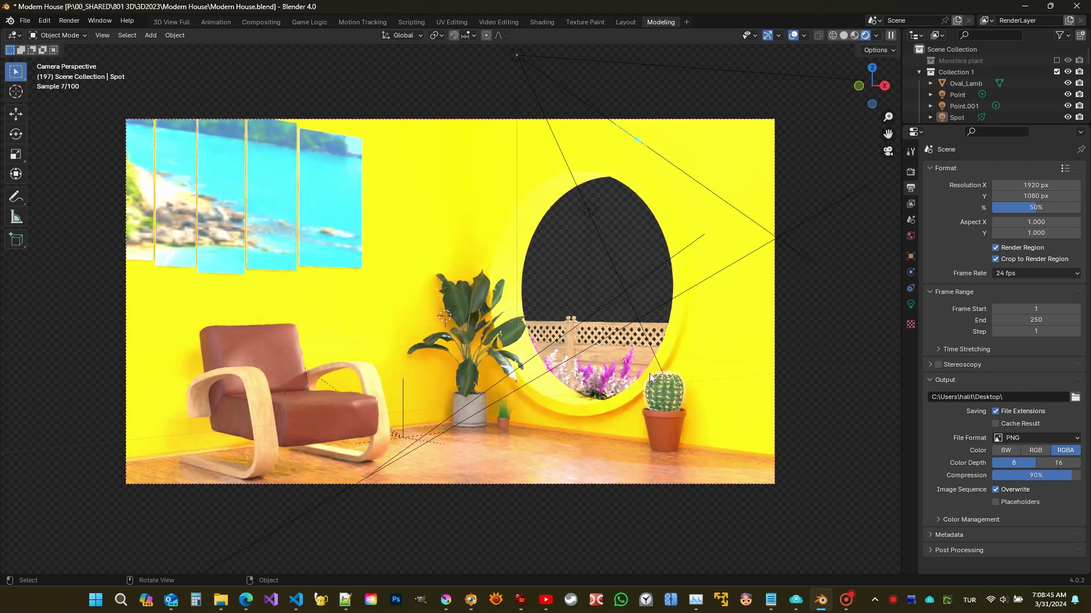
# Switch the viewport to Material Preview and display the Mist render pass as grayscale depth.
pyautogui.click(854, 36)
pyautogui.scroll(-2, 544, 291)
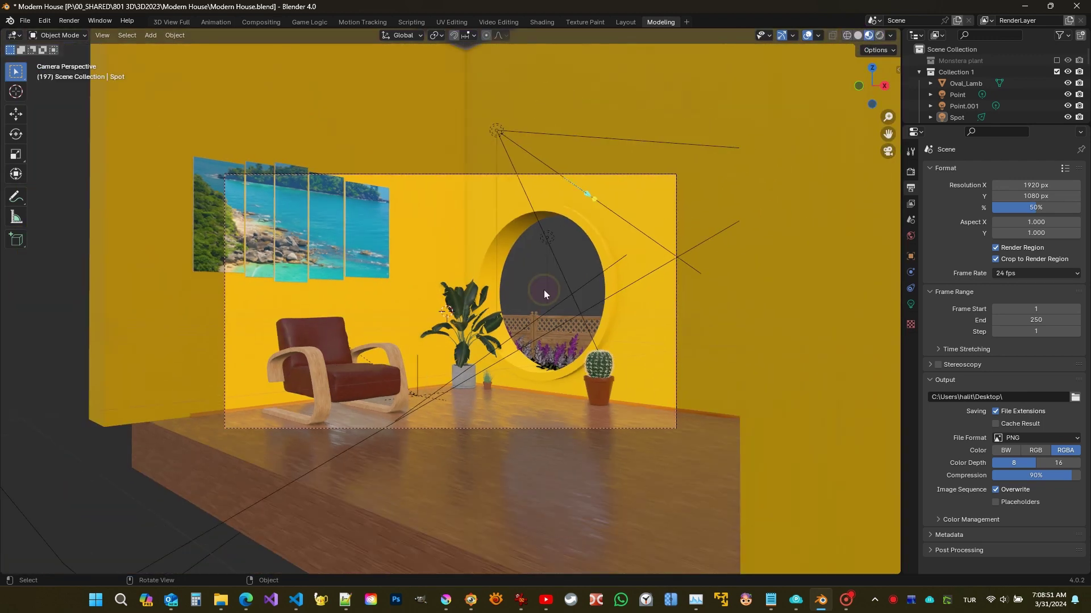
pyautogui.click(891, 36)
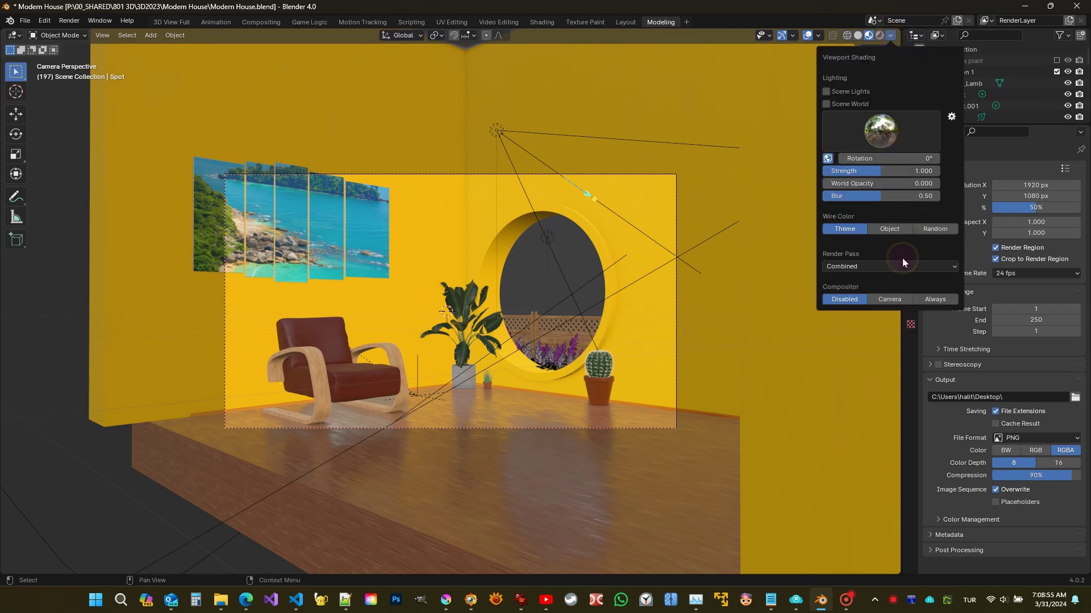
pyautogui.click(871, 267)
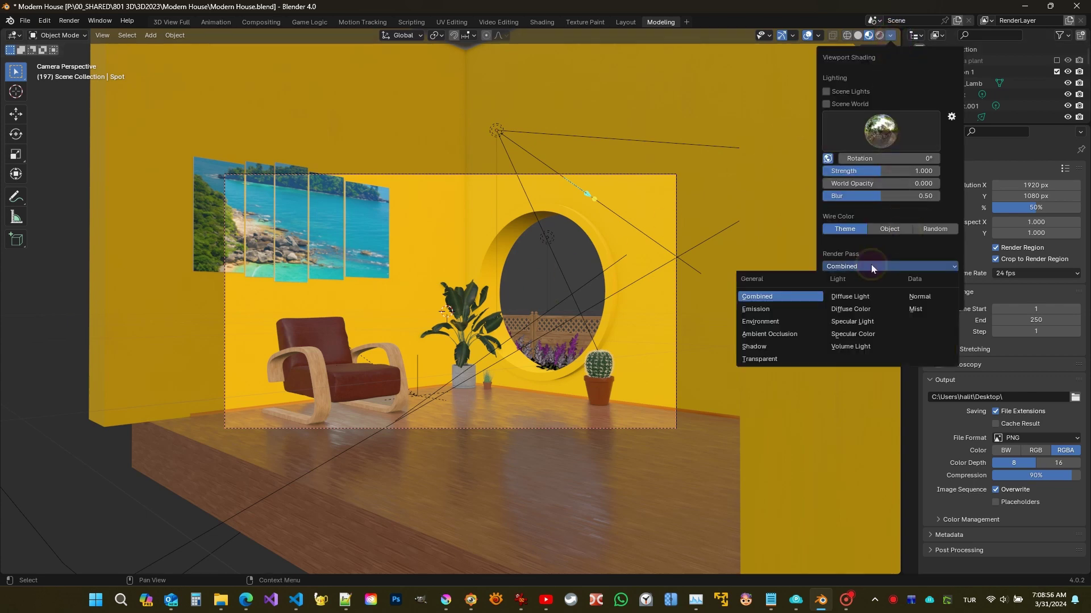
pyautogui.click(915, 308)
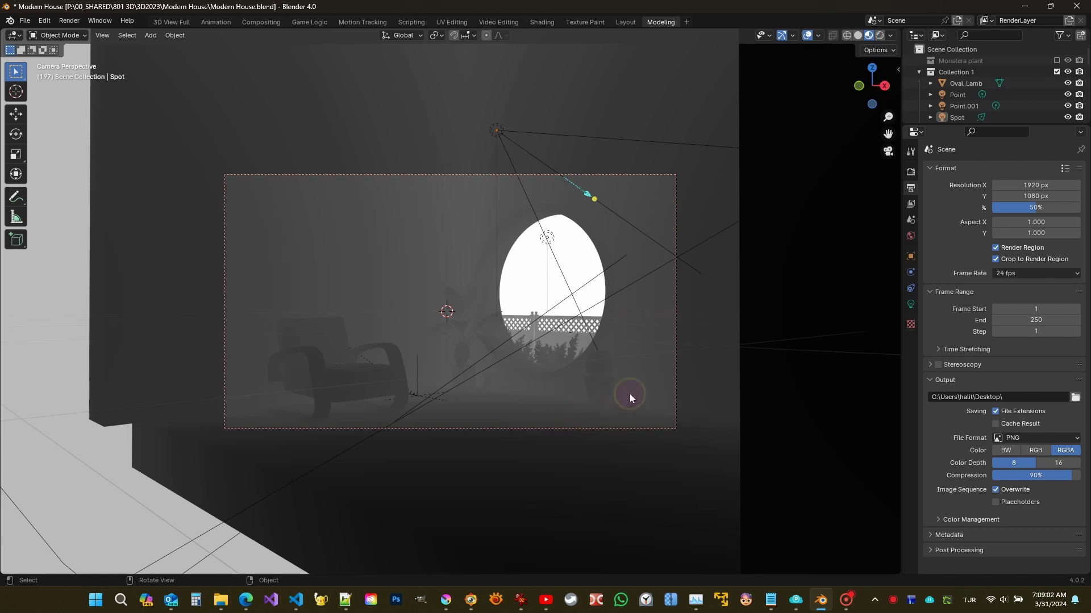
# Set the render engine to EEVEE.
pyautogui.click(910, 236)
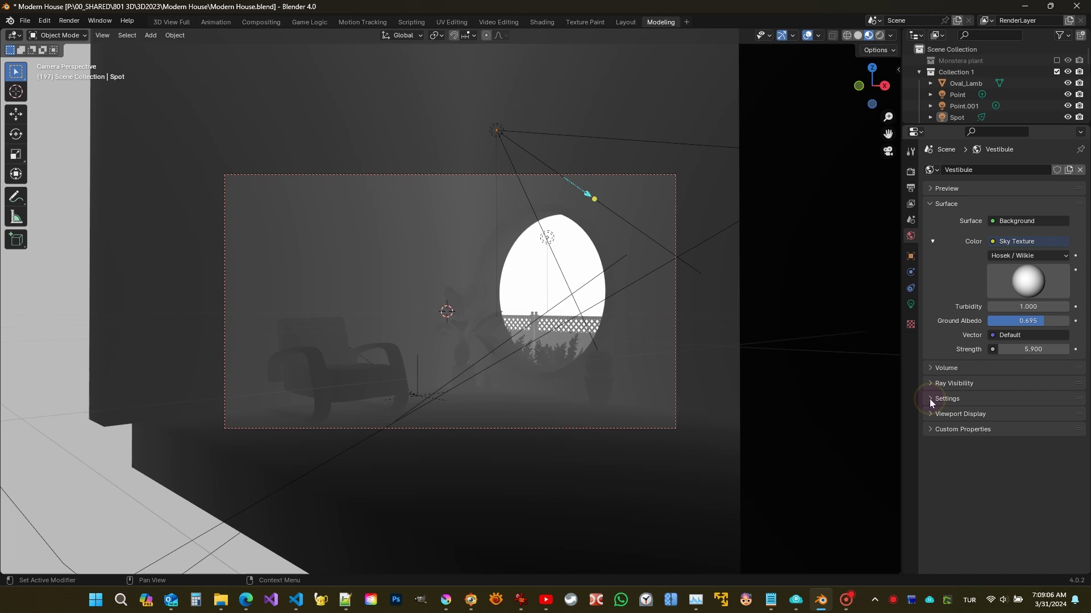
pyautogui.click(910, 171)
pyautogui.click(1012, 170)
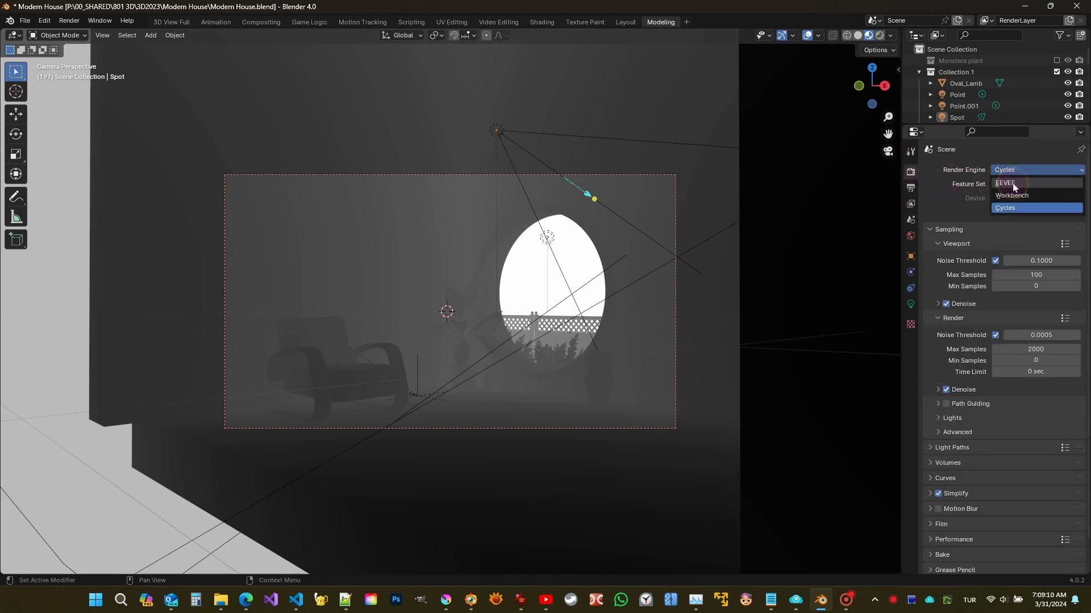
pyautogui.click(1013, 182)
# Expand the World's Mist Pass settings: Start 1.00, Depth 25.00, Quadratic falloff.
pyautogui.click(911, 236)
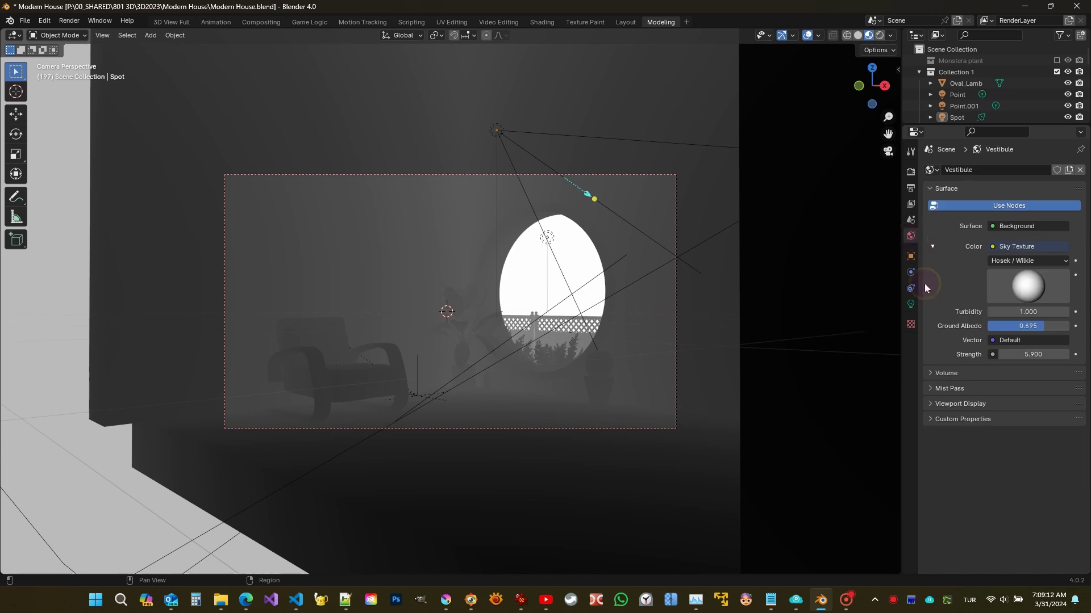
pyautogui.click(933, 388)
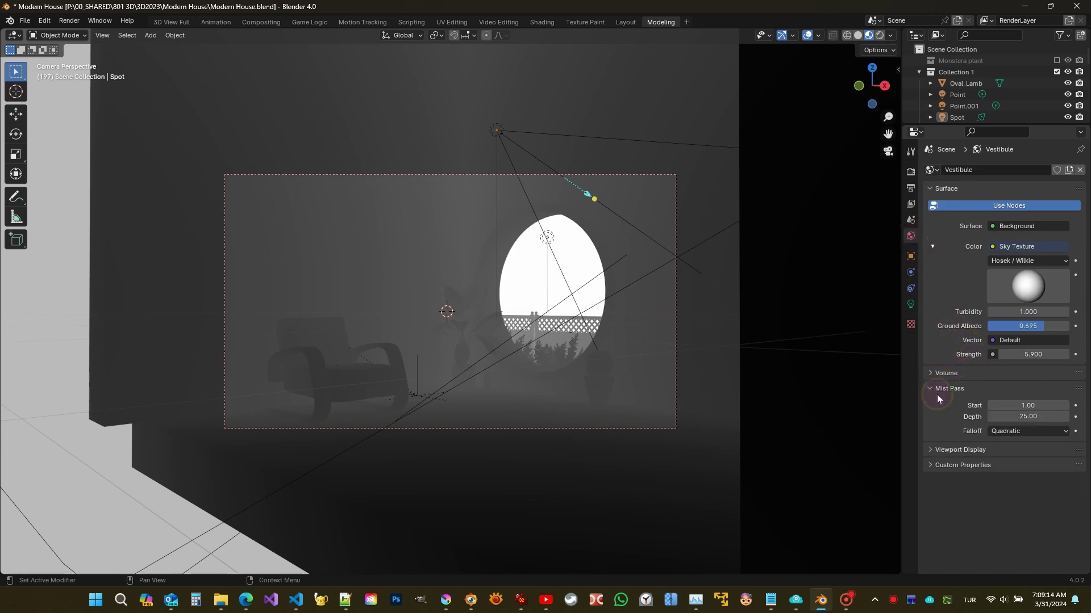
pyautogui.scroll(3, 550, 326)
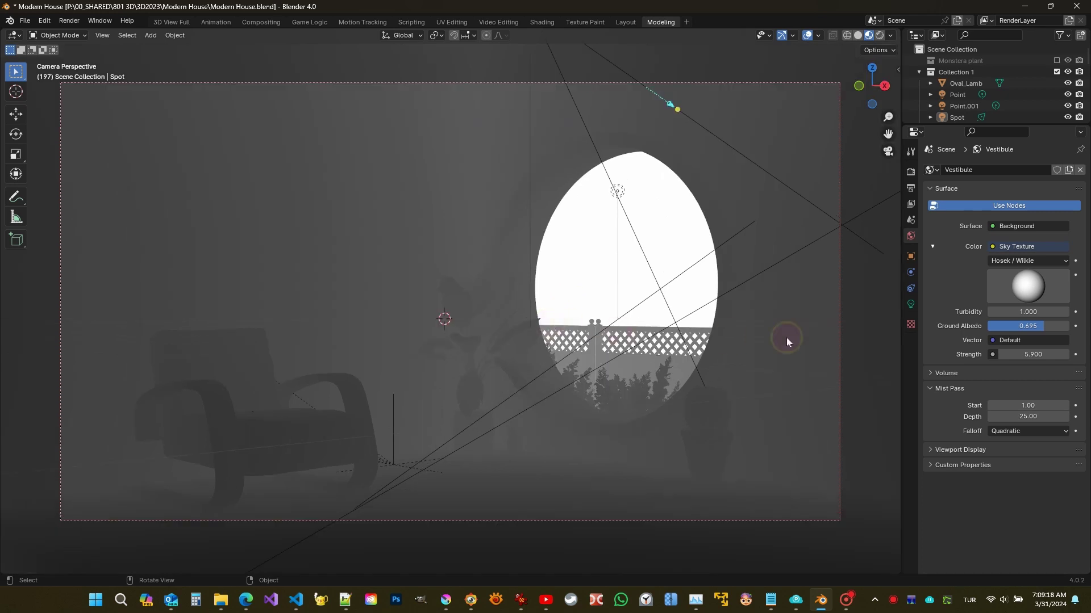
# Set the World mist Start to 2.80 and Depth to 14.30.
pyautogui.moveTo(1028, 406); pyautogui.dragTo(157, 408)
pyautogui.moveTo(1028, 417); pyautogui.dragTo(154, 411)
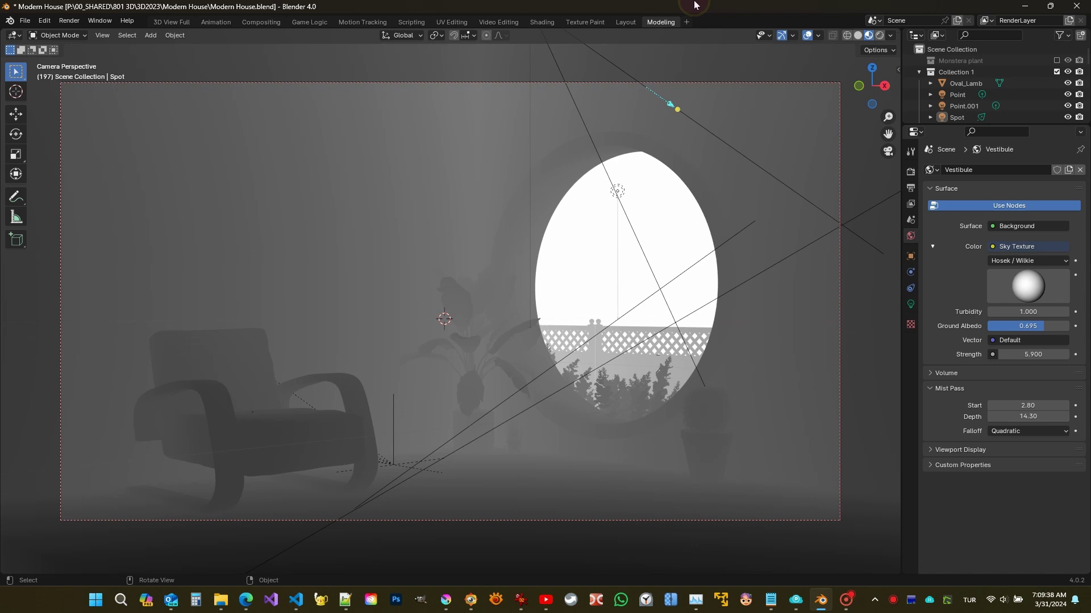
# Hide overlays and gizmos, then make a viewport render of the mist pass.
pyautogui.click(807, 35)
pyautogui.click(781, 36)
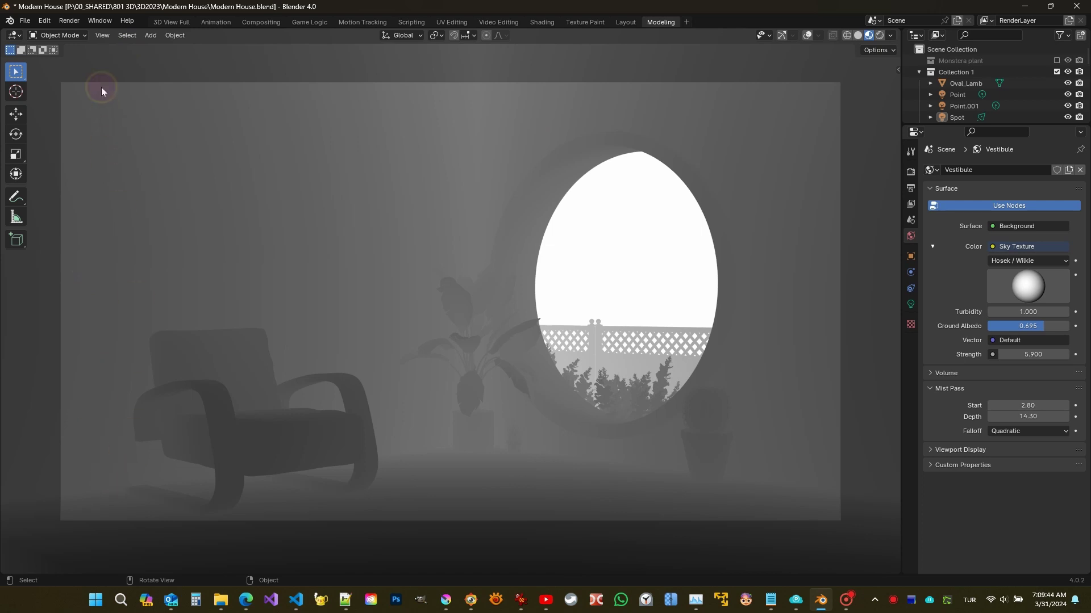
pyautogui.click(103, 35)
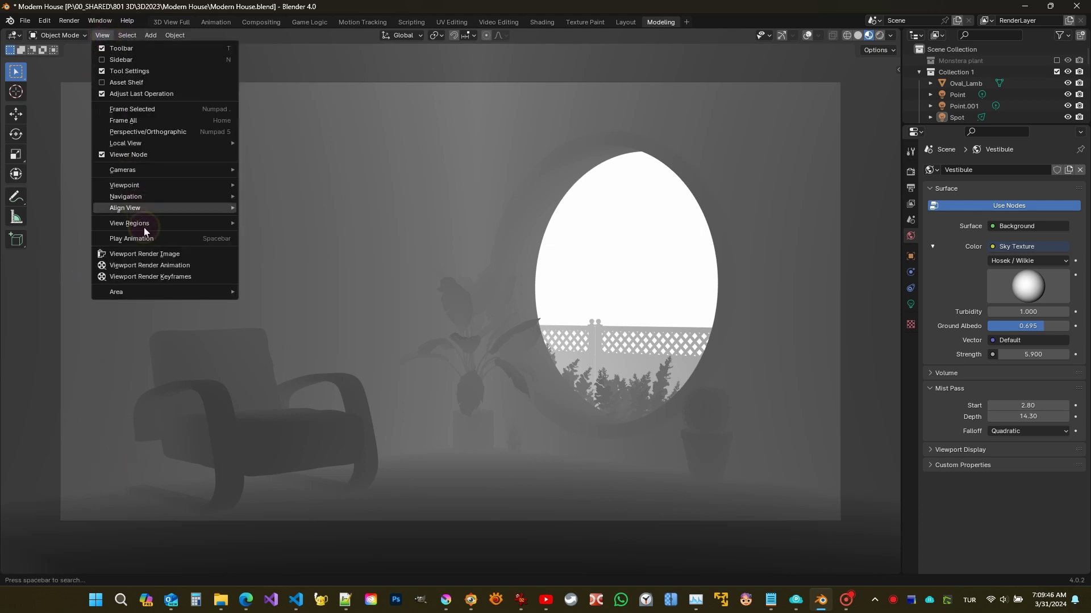
pyautogui.click(152, 254)
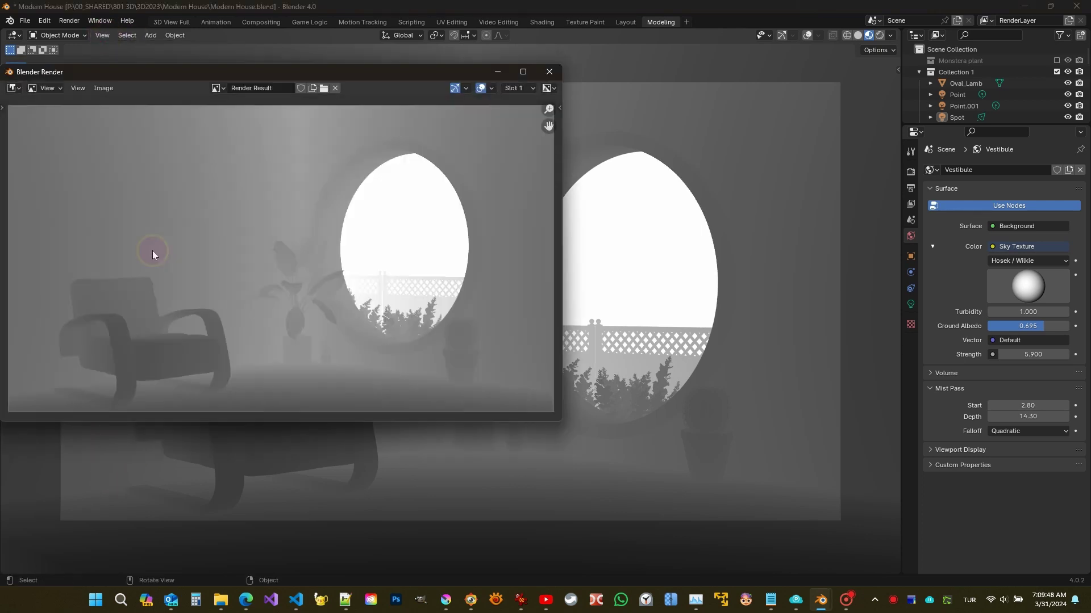
# Copy the maximized mist render to the clipboard and bring Krita to the front.
pyautogui.click(523, 71)
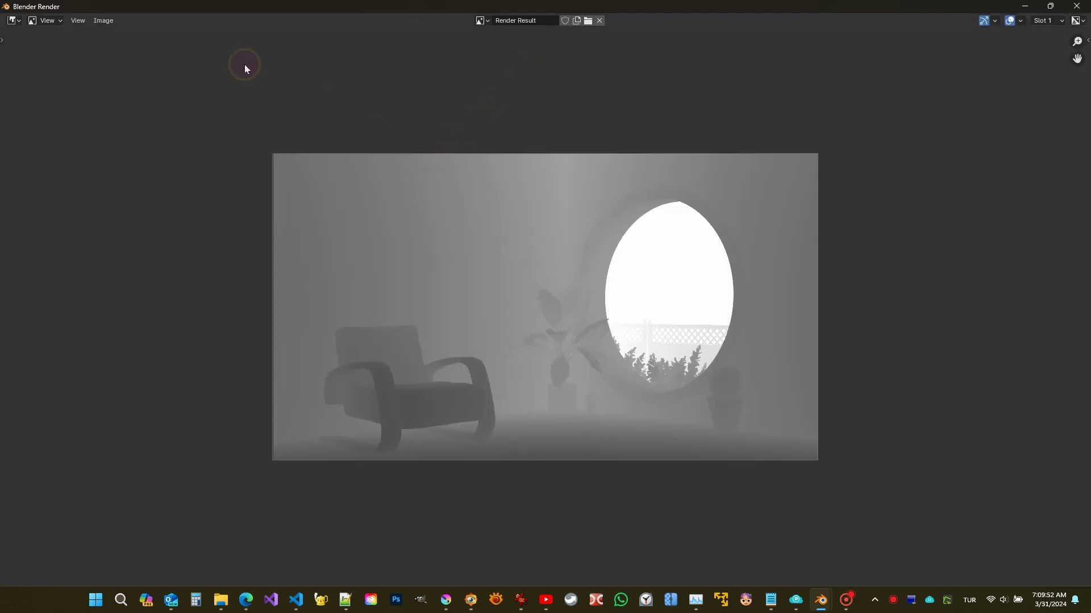
pyautogui.click(101, 20)
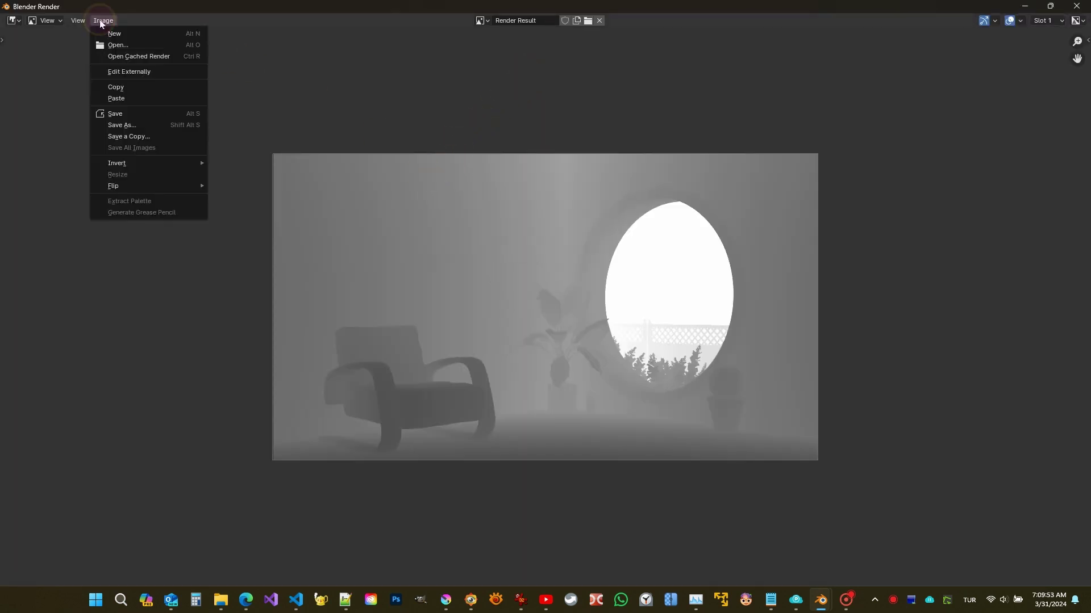
pyautogui.click(130, 88)
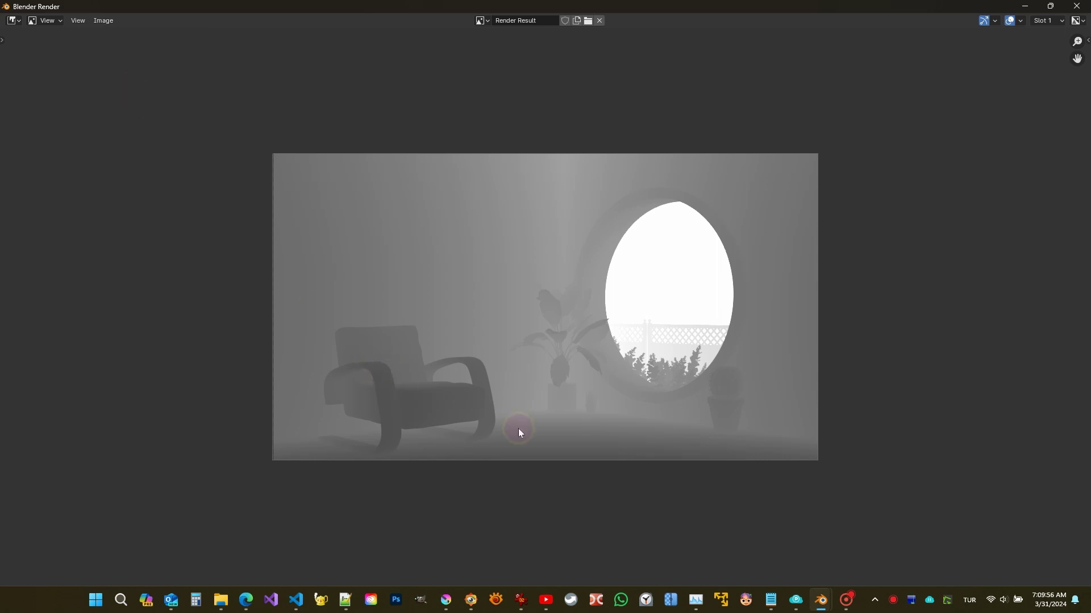
pyautogui.click(446, 599)
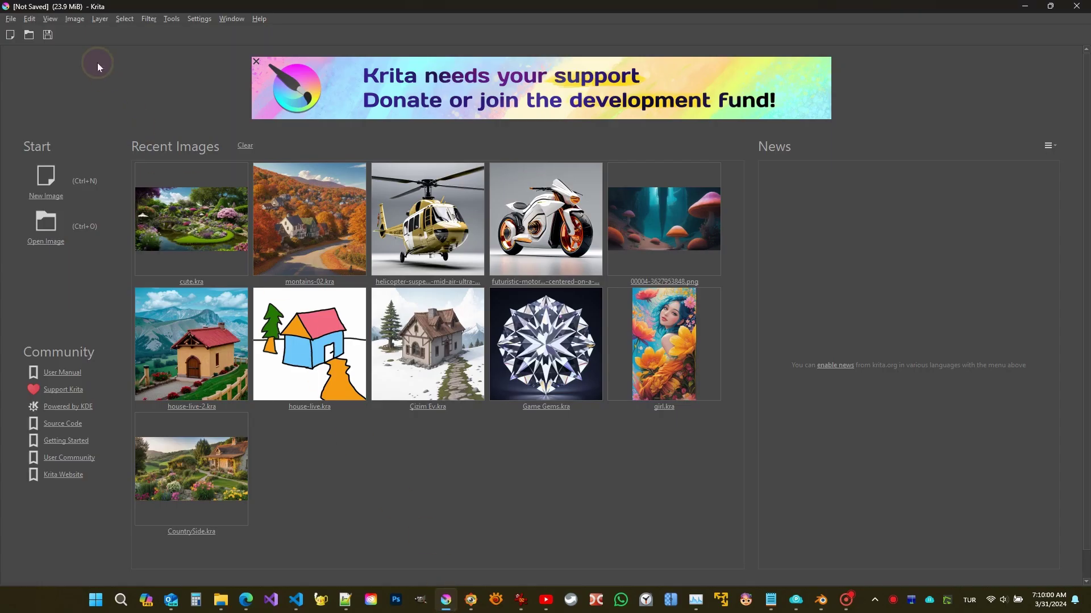
# Create a new 960×540 Krita document from the clipboard mist render.
pyautogui.click(11, 18)
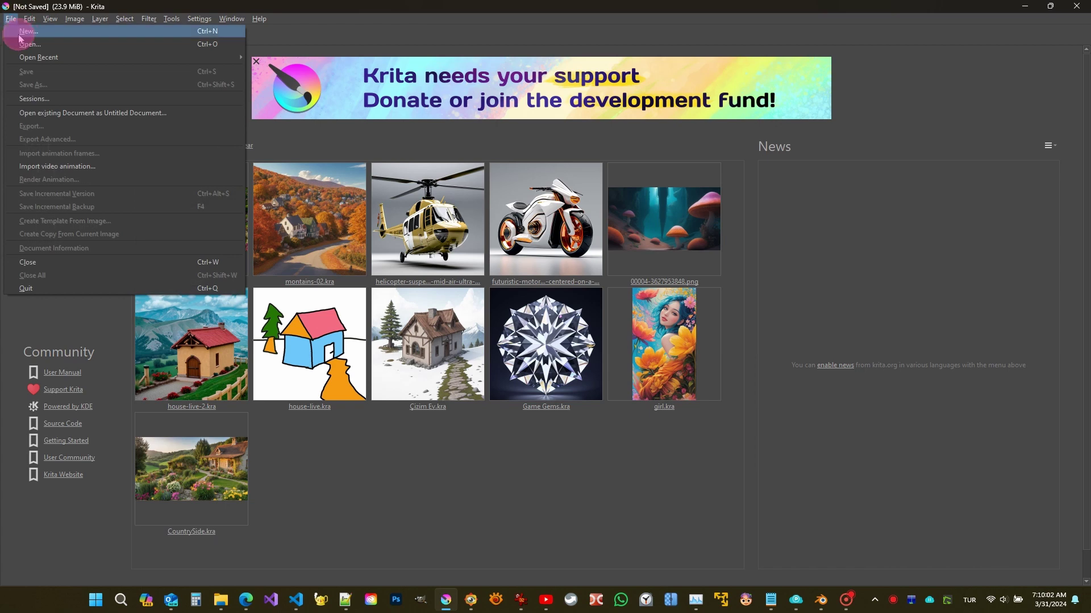
pyautogui.click(20, 38)
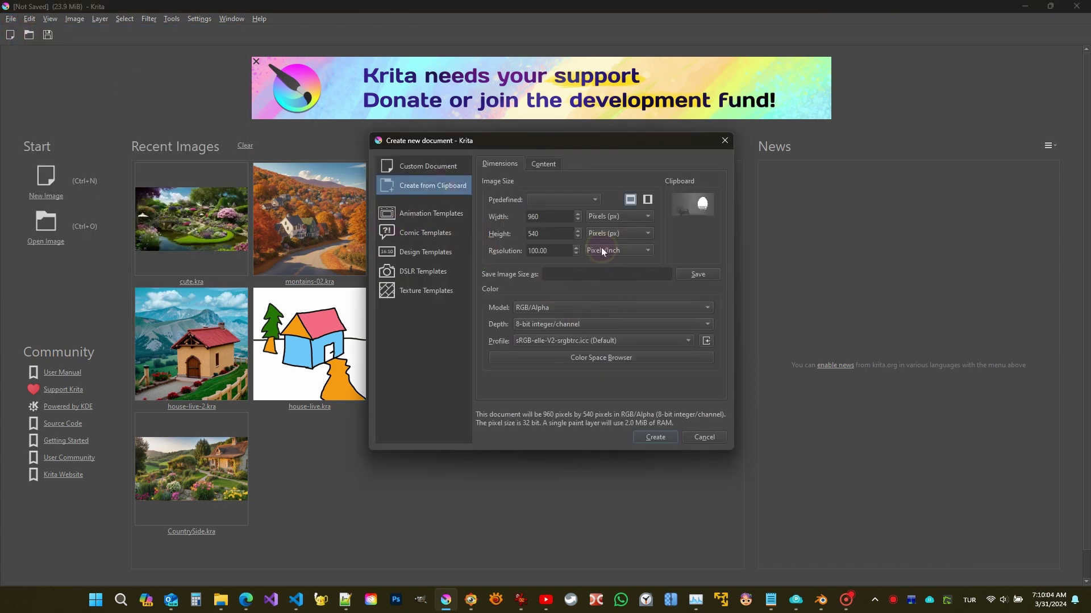
pyautogui.click(428, 166)
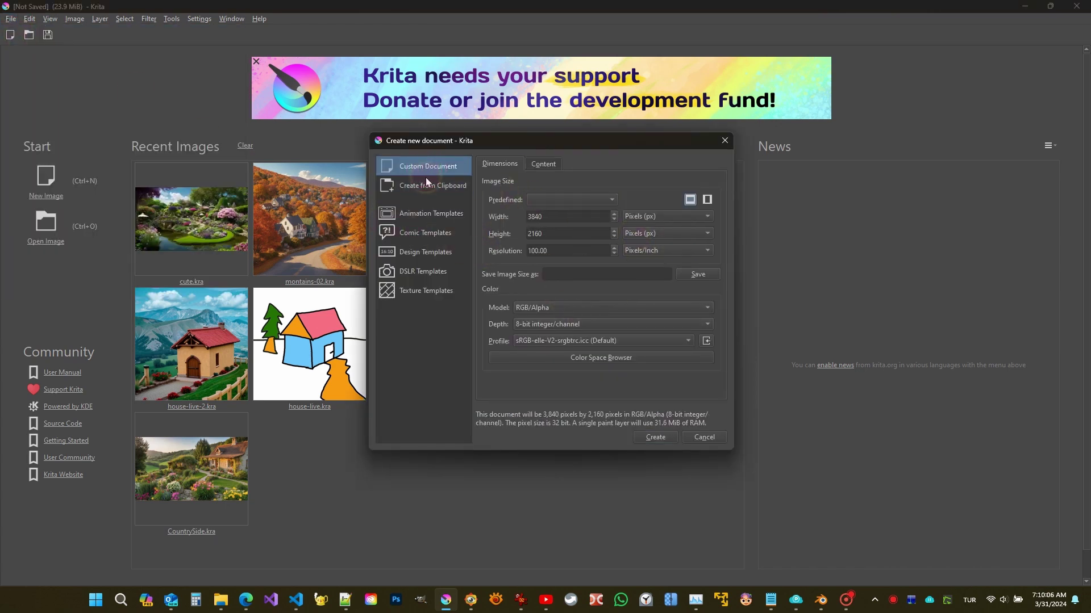
pyautogui.click(427, 186)
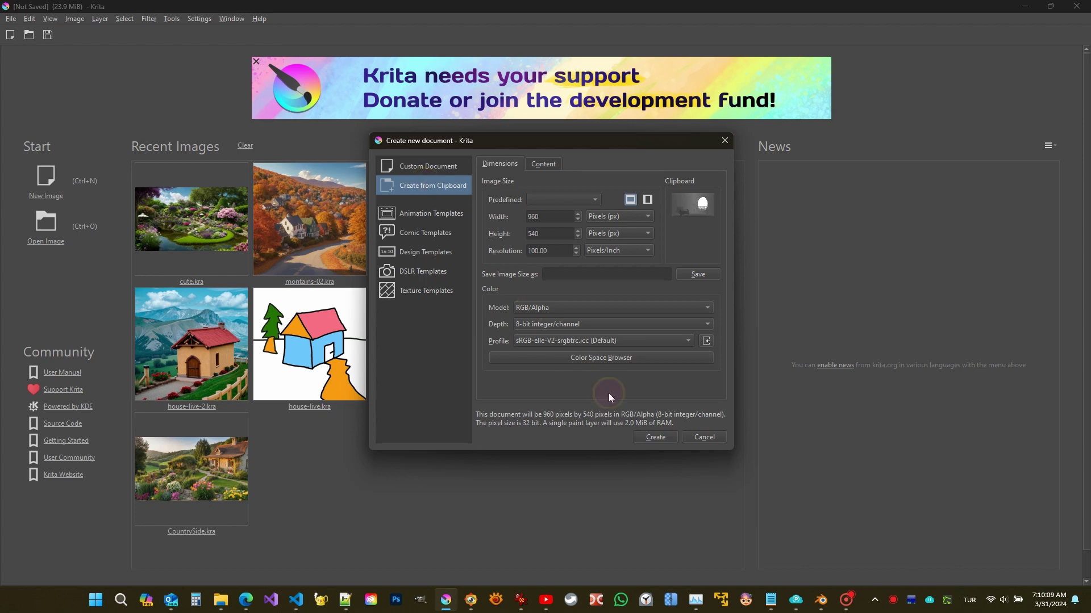
pyautogui.click(659, 435)
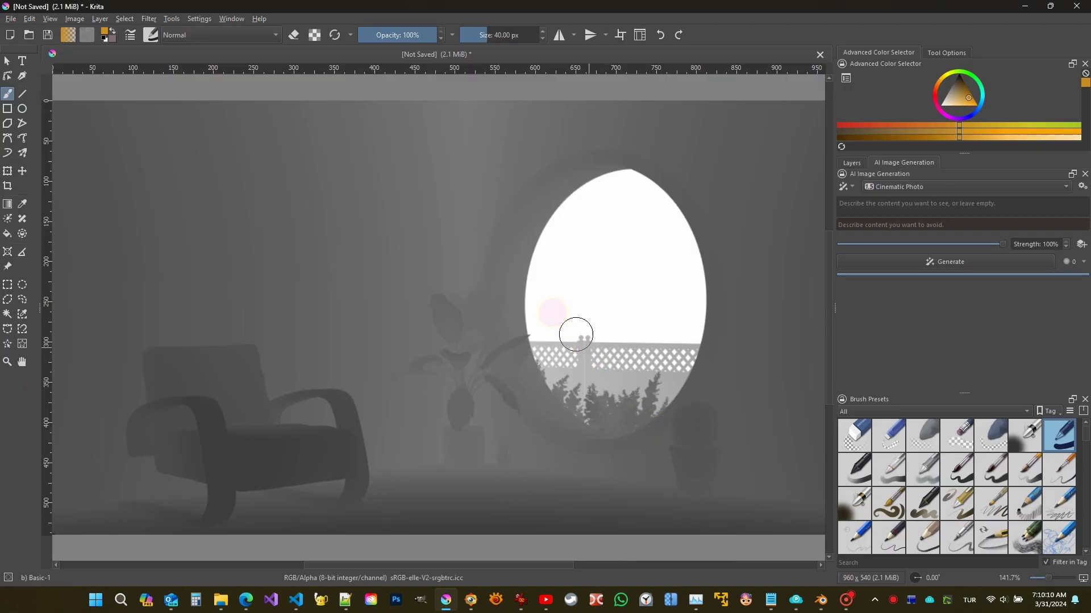
# View the canvas at 100% and add an AI generation control layer of type Depth.
pyautogui.press('1')
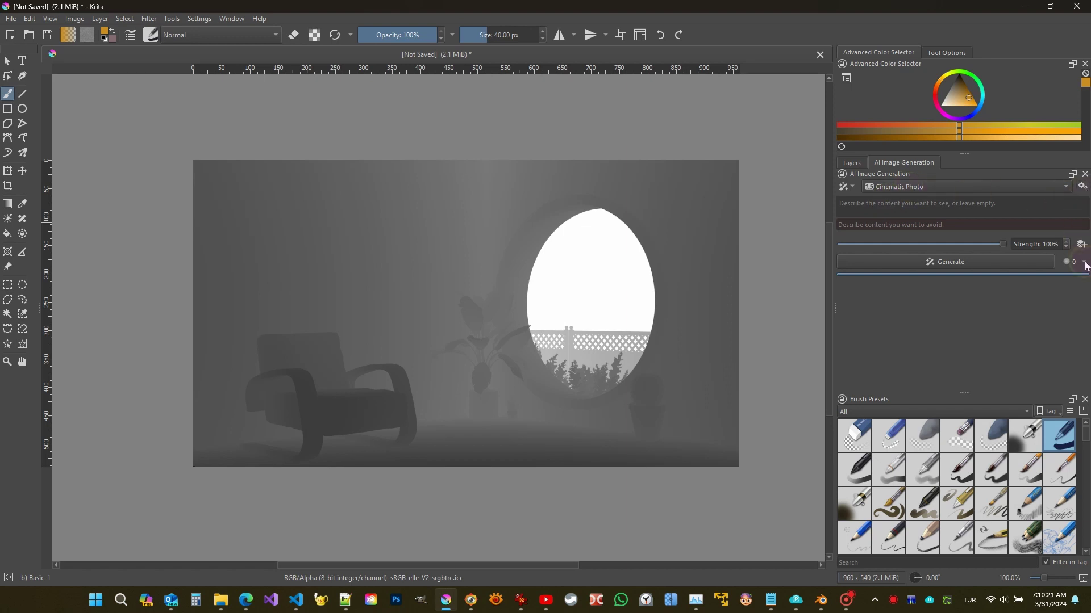
pyautogui.click(1081, 244)
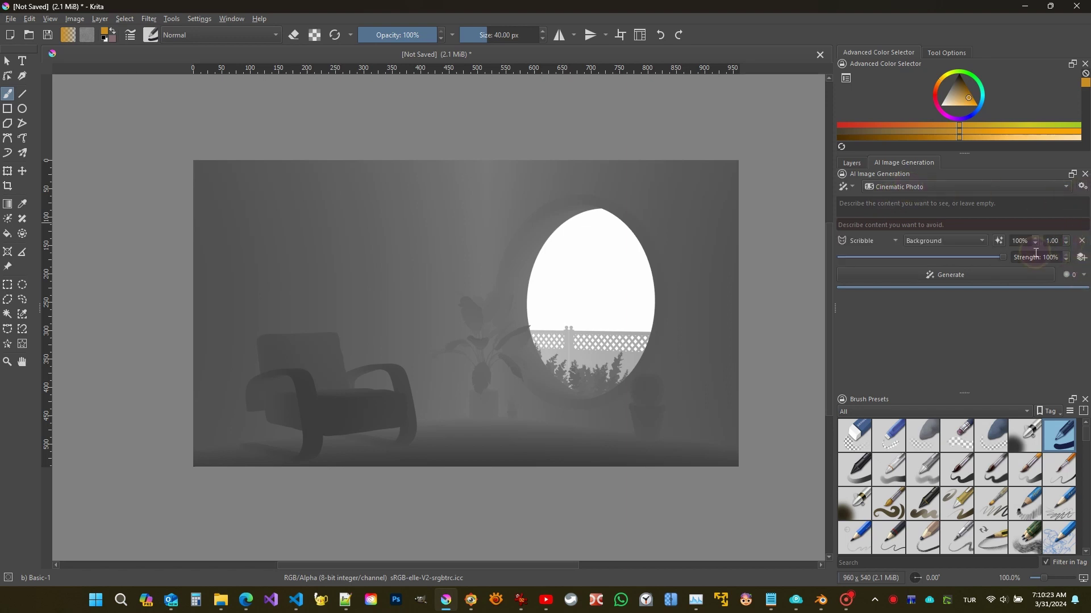
pyautogui.click(892, 241)
pyautogui.click(872, 289)
pyautogui.click(900, 203)
# Invert the depth image with Filter > Adjust > Invert so the window turns black.
pyautogui.click(198, 20)
pyautogui.click(186, 24)
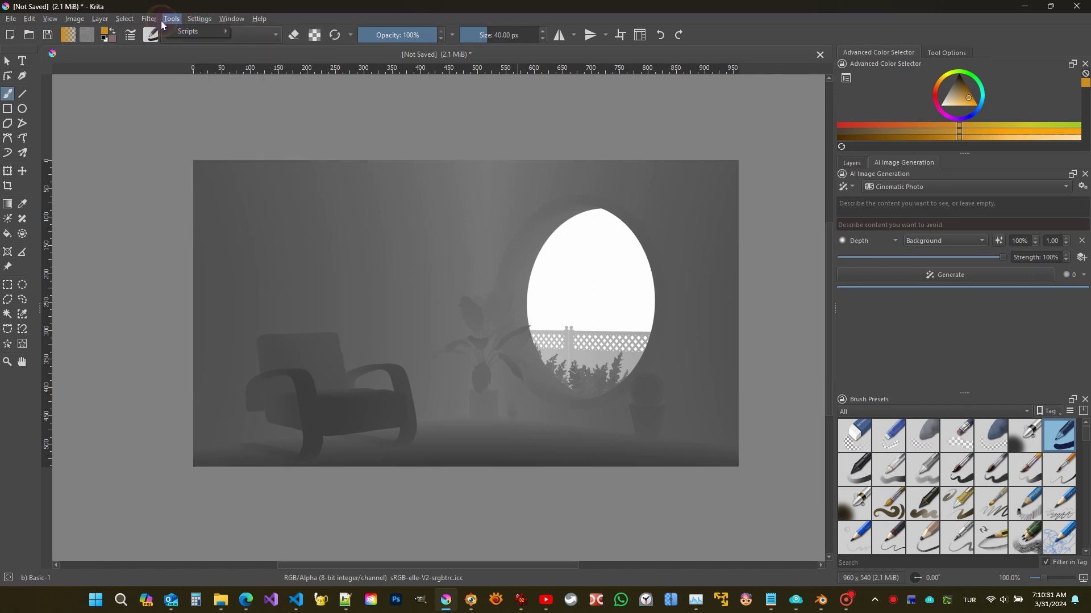
pyautogui.click(149, 19)
pyautogui.moveTo(161, 62)
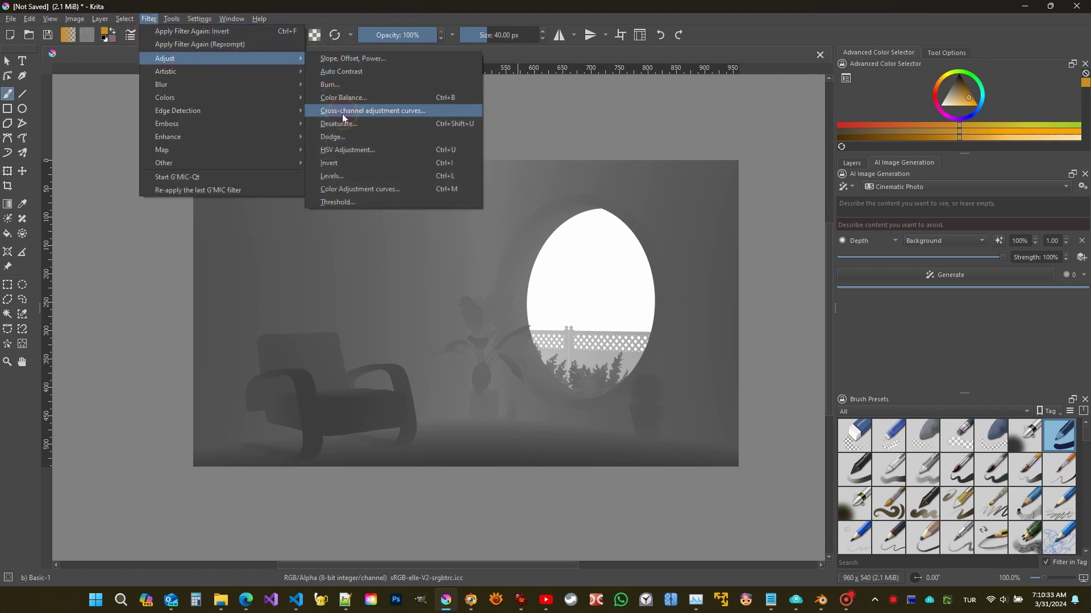
pyautogui.click(340, 165)
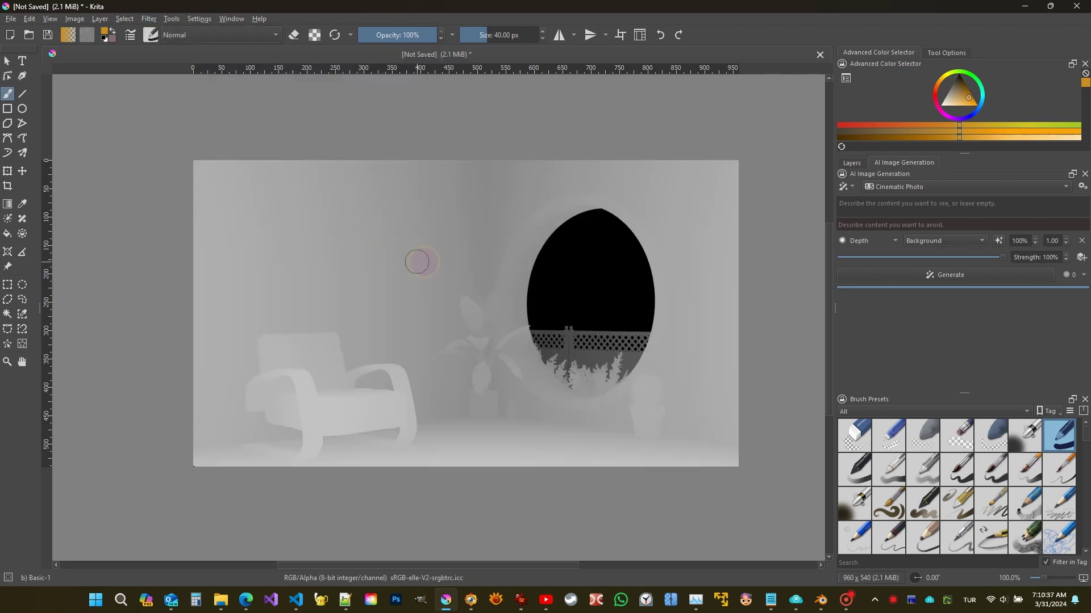
pyautogui.click(869, 208)
# Enter the prompt 'modern house interior, summer time, yellow clean walls, wooden floor, colorful flowers…'.
pyautogui.write('modern house ')
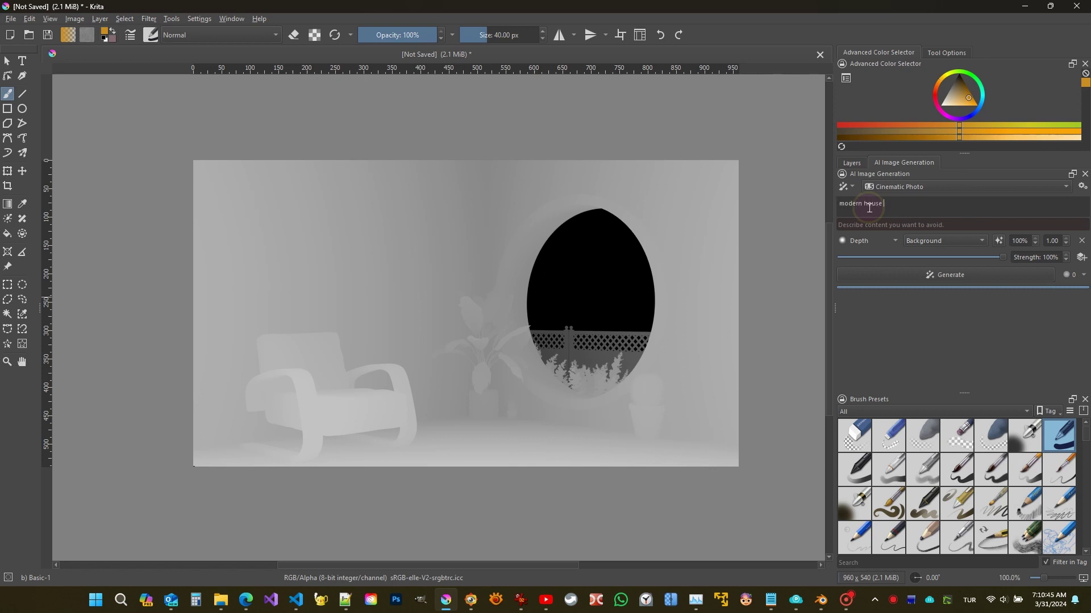
pyautogui.write('interior, summer time, yellow clean walls, wooden floor, color')
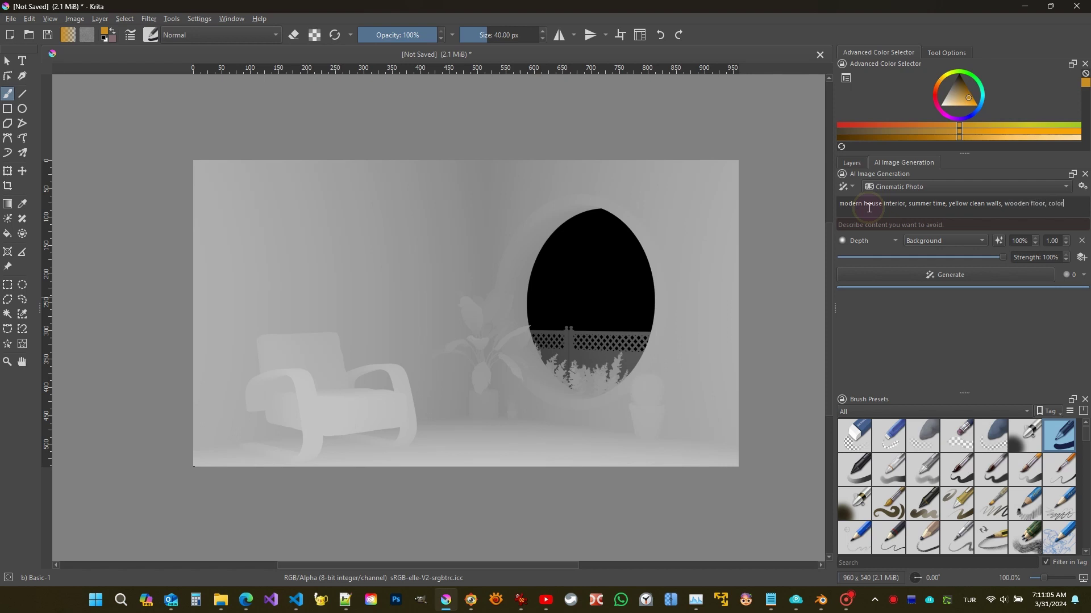
pyautogui.write('ful flowers, blue sky and sea outside')
# Generate an AI image from the interior prompt and the Depth control layer.
pyautogui.click(897, 269)
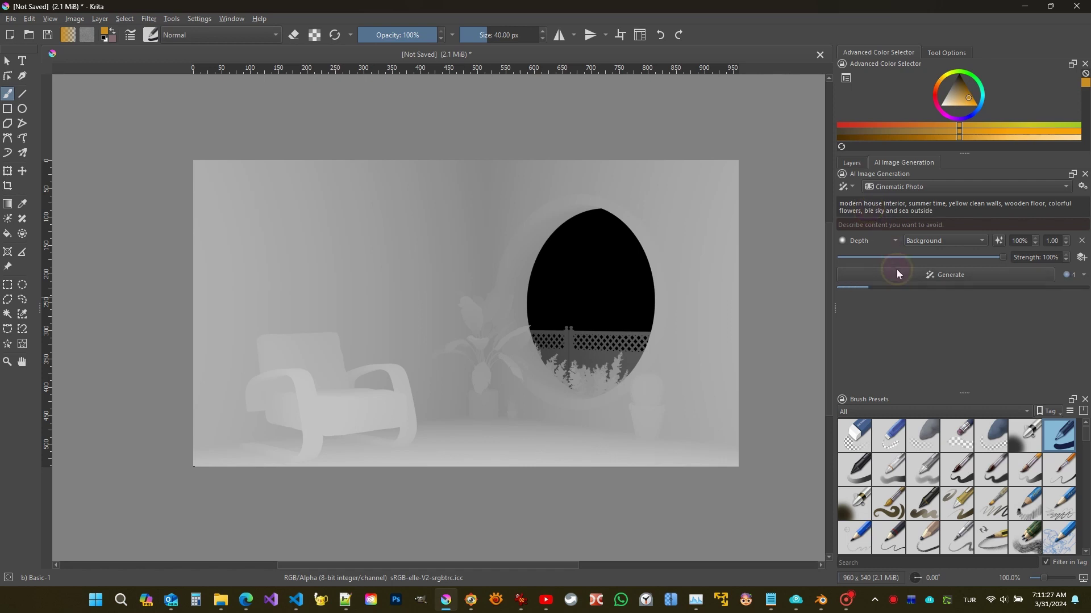